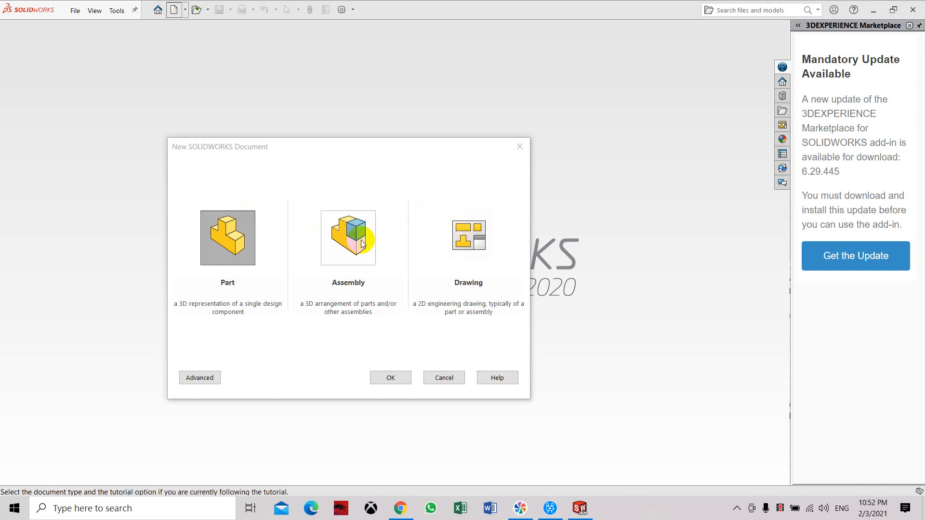
# Create a new part document
pyautogui.click(248, 235)
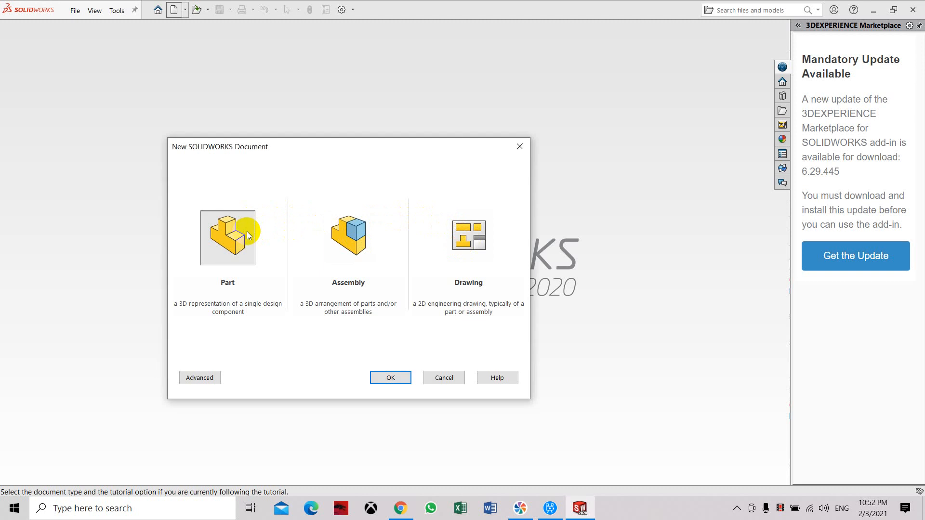
pyautogui.click(391, 377)
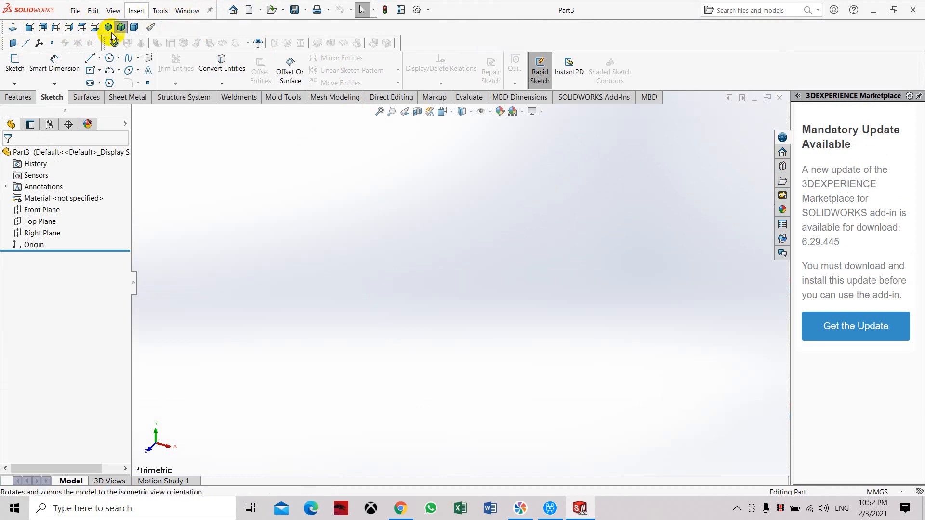
pyautogui.rightClick(180, 28)
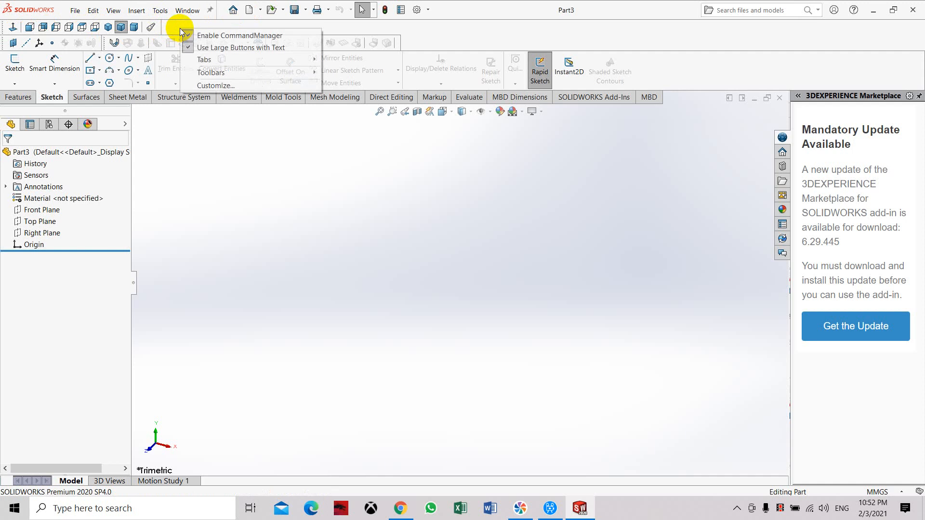
pyautogui.moveTo(217, 61)
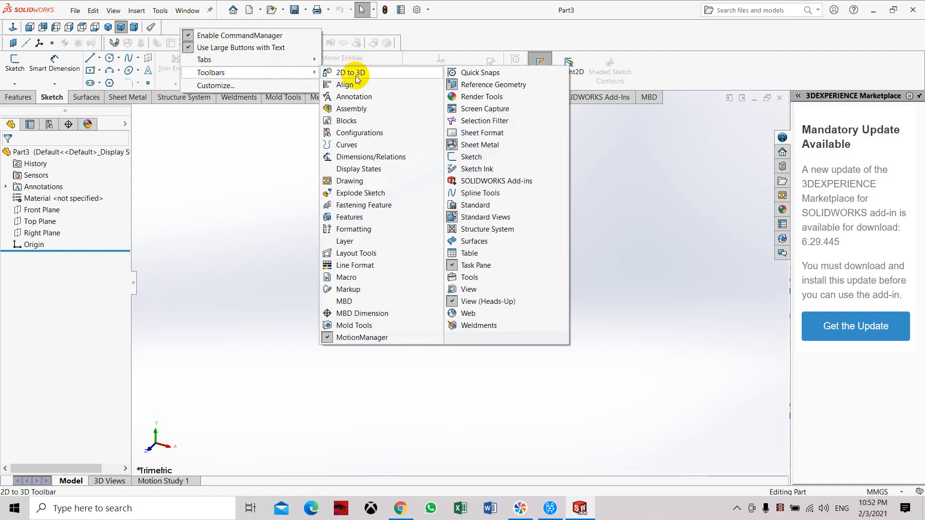
pyautogui.click(445, 40)
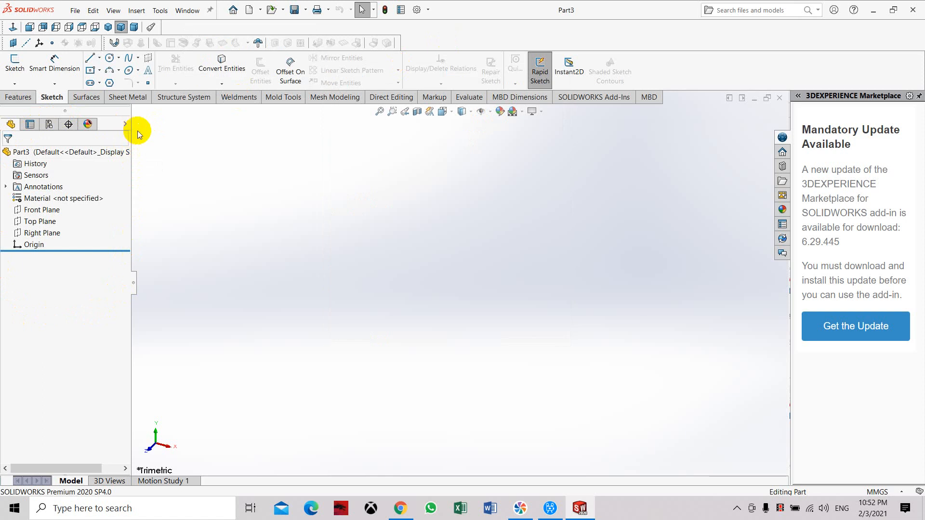
# Examine the document's unit, model display and material property settings, along with the general and display system options
pyautogui.click(427, 10)
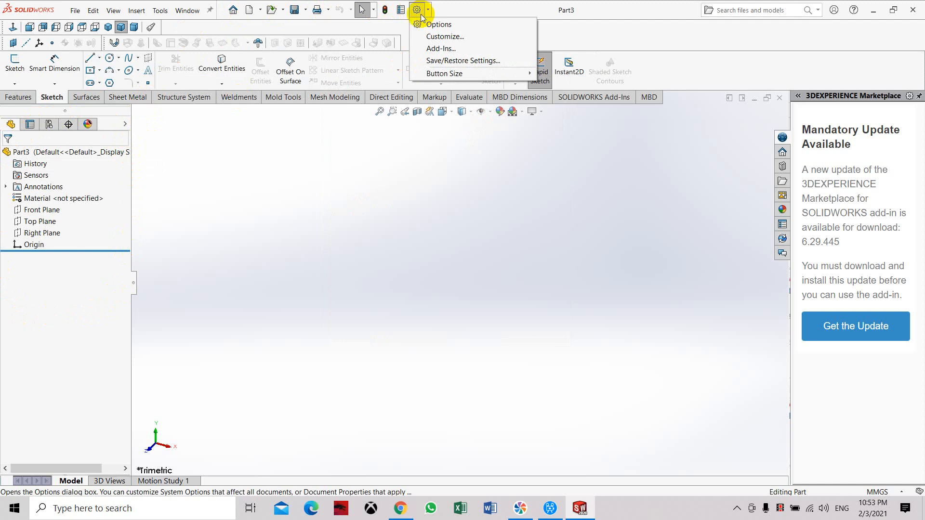
pyautogui.click(418, 12)
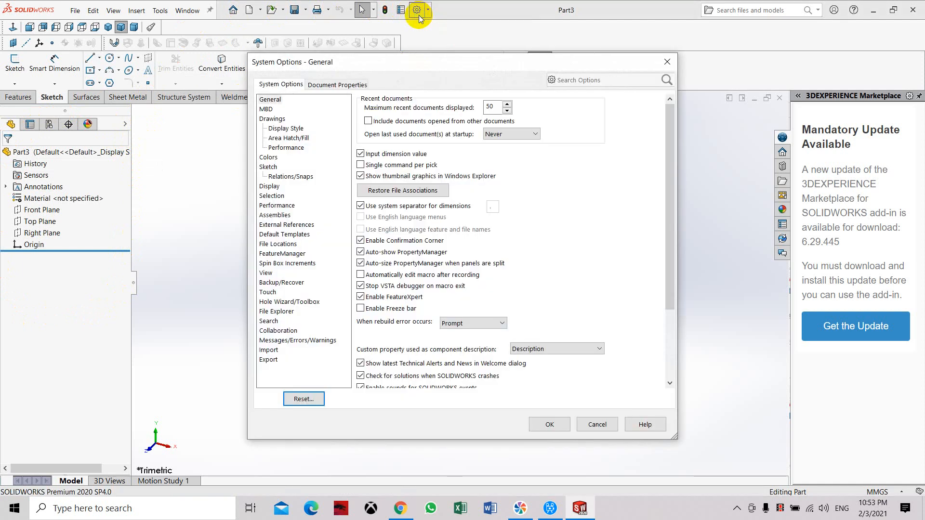
pyautogui.click(349, 85)
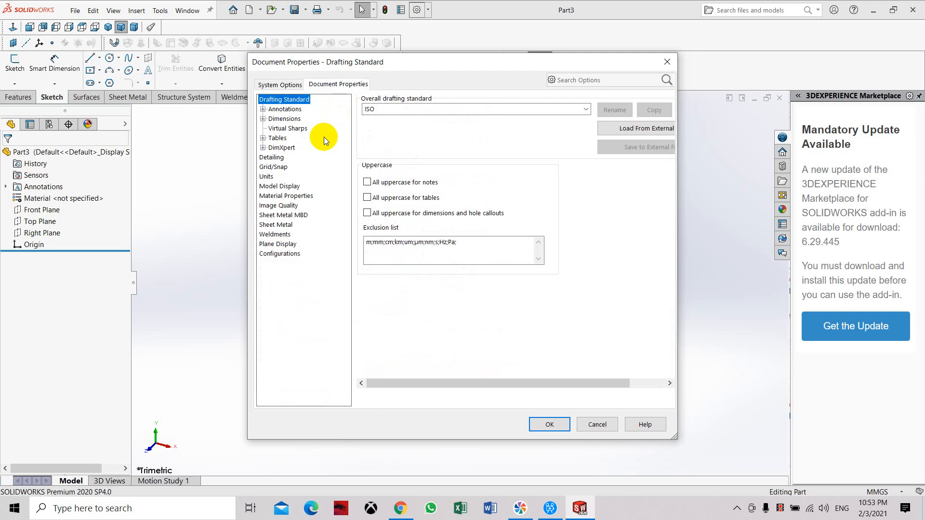
pyautogui.click(266, 177)
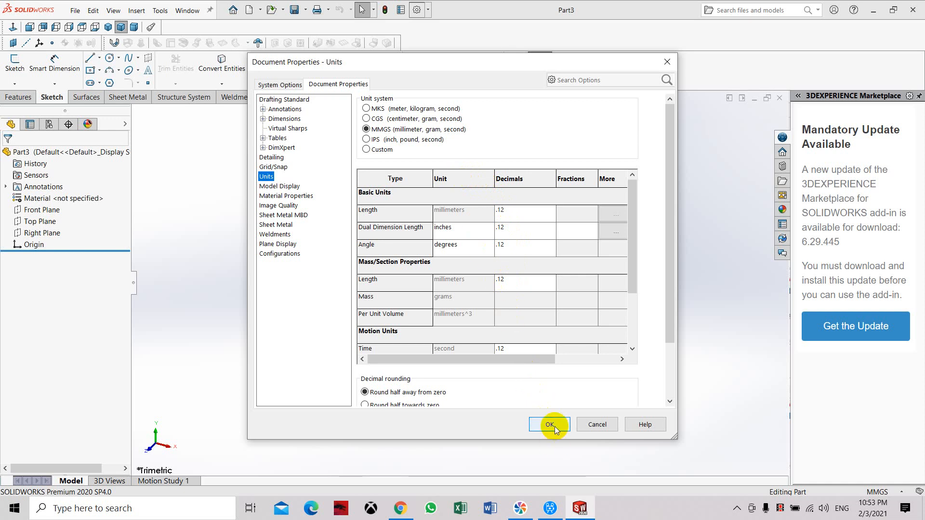
pyautogui.click(284, 186)
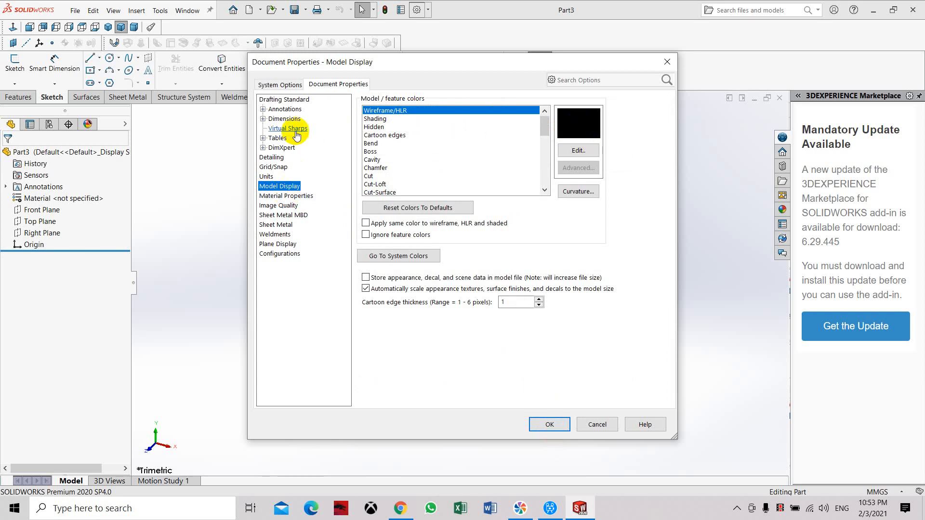
pyautogui.click(280, 84)
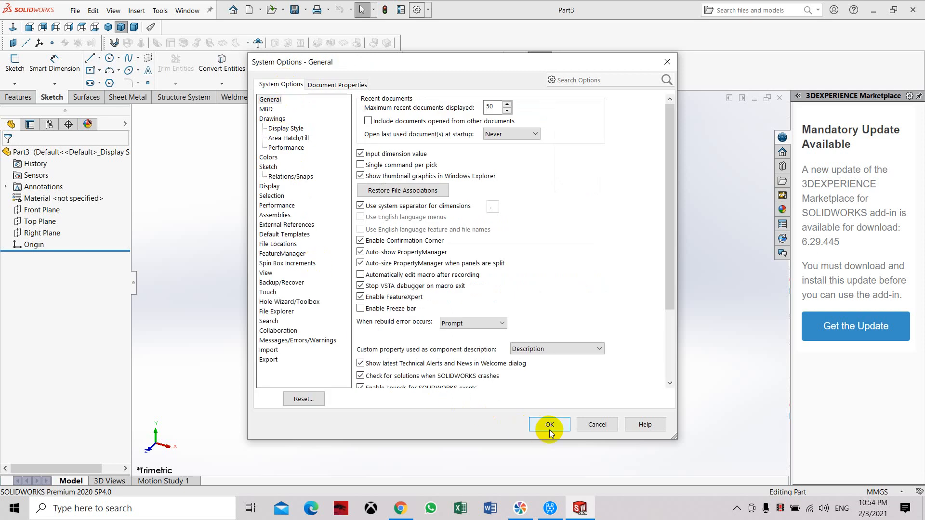
pyautogui.click(269, 186)
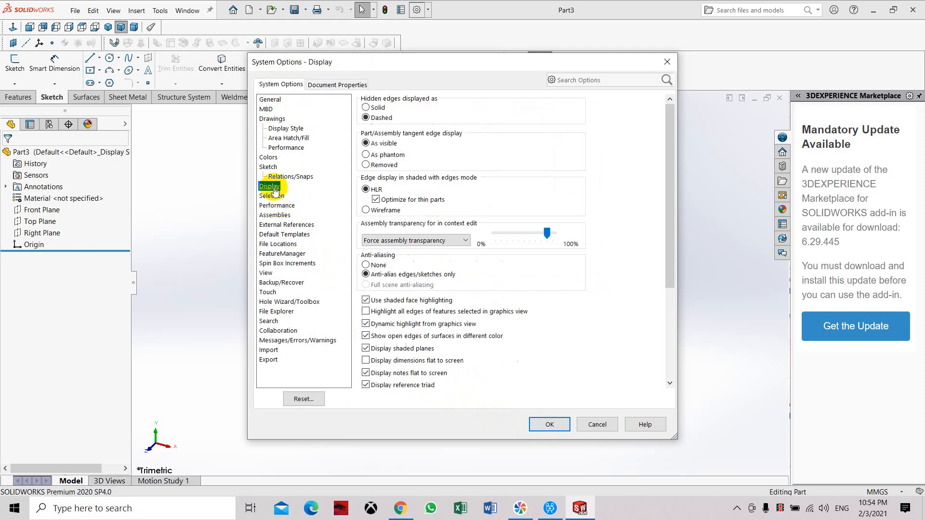
pyautogui.click(324, 85)
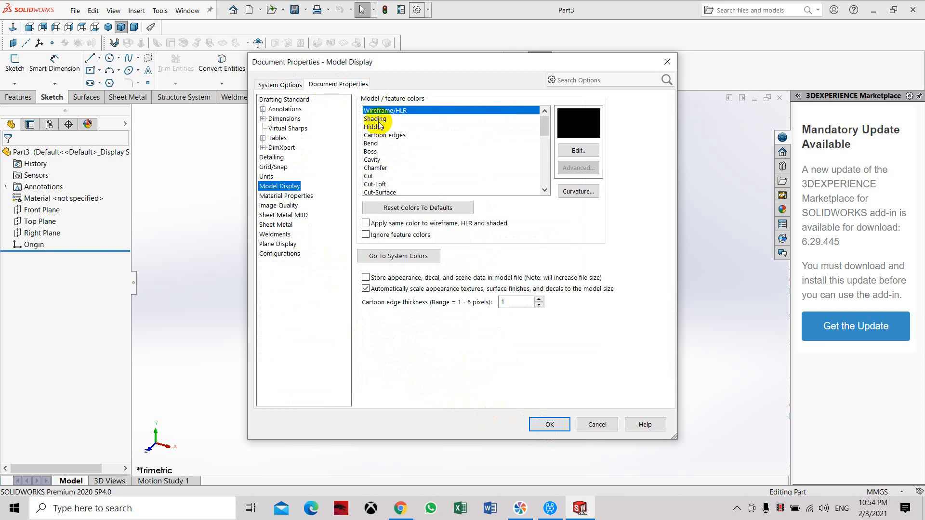
pyautogui.click(297, 197)
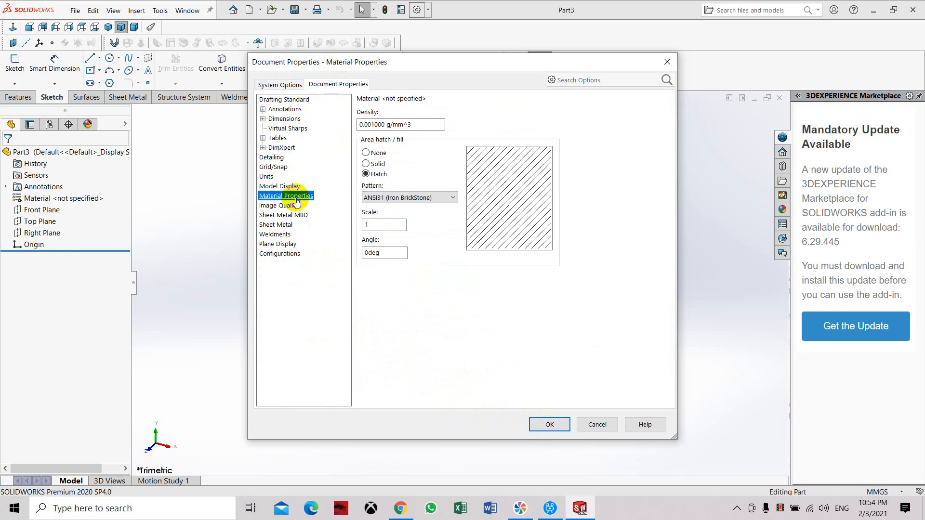
# Raise the shaded and draft quality resolution in the document's image quality settings to a deviation of 0.21008403 mm and apply it
pyautogui.click(289, 207)
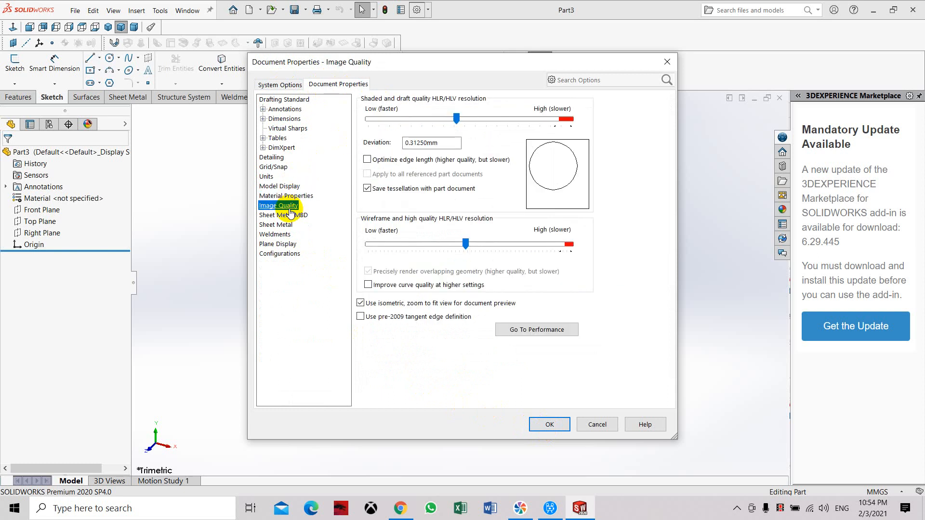
pyautogui.click(461, 120)
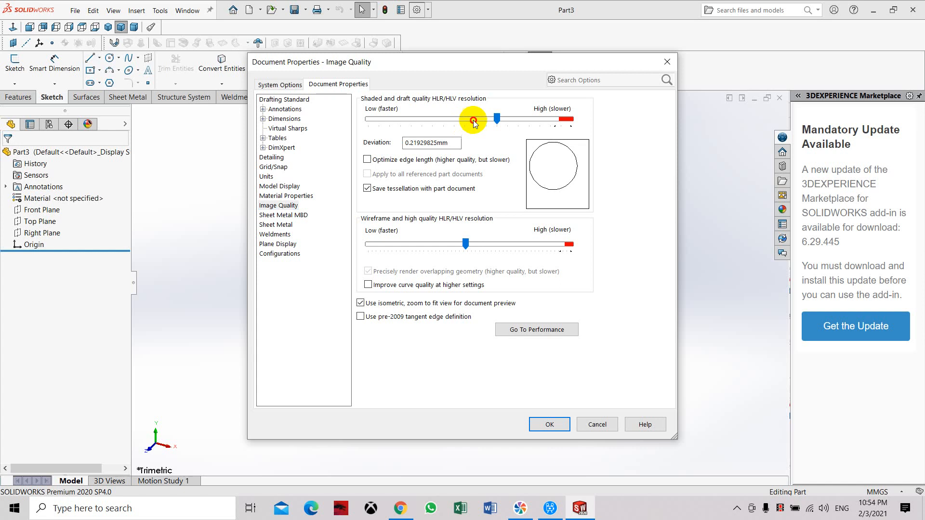
pyautogui.moveTo(474, 122); pyautogui.dragTo(503, 120)
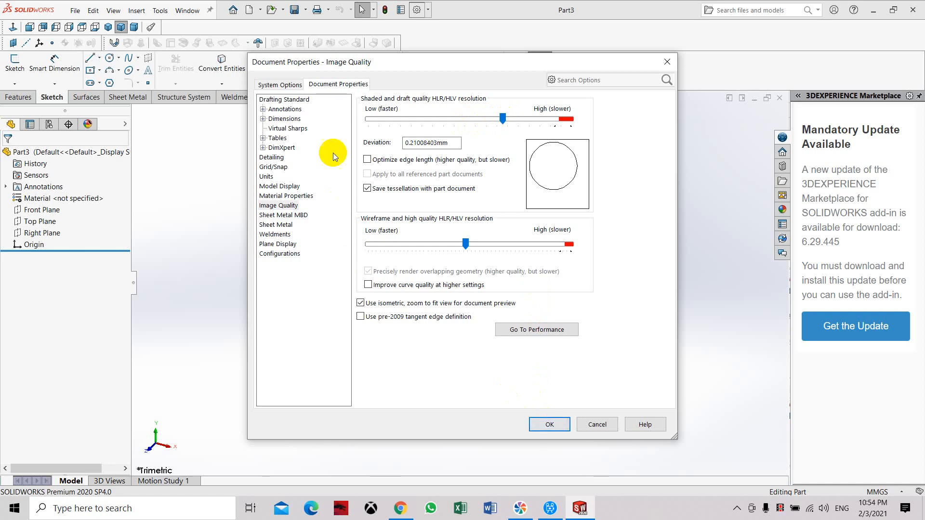
pyautogui.click(544, 426)
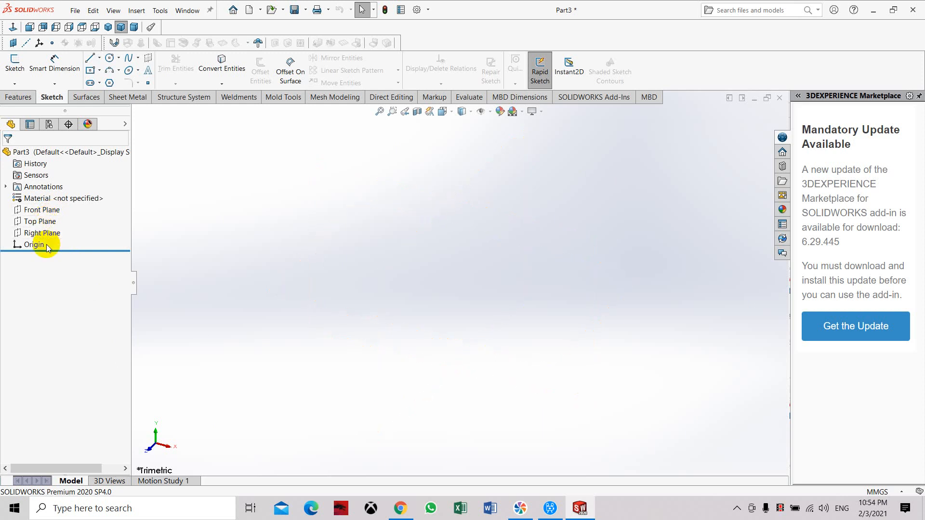
# Start a new sketch on the Top Plane
pyautogui.click(46, 221)
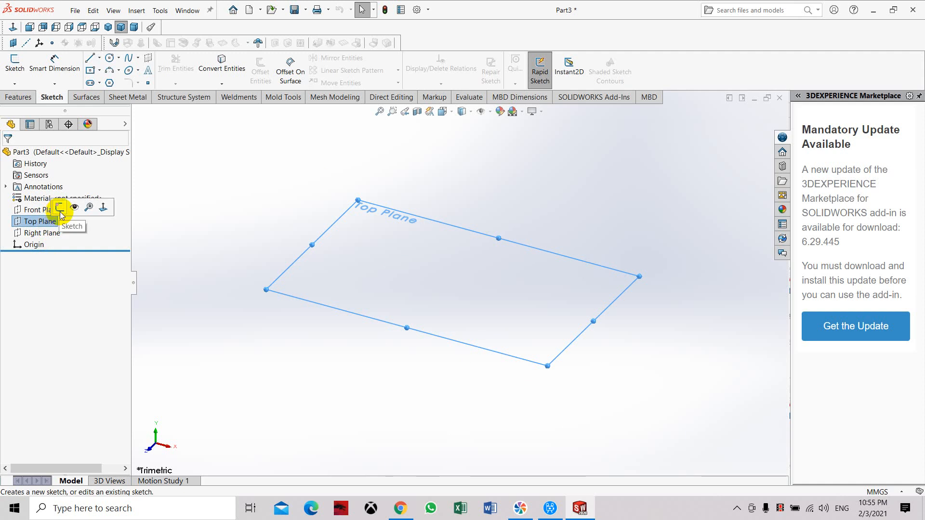
pyautogui.click(59, 208)
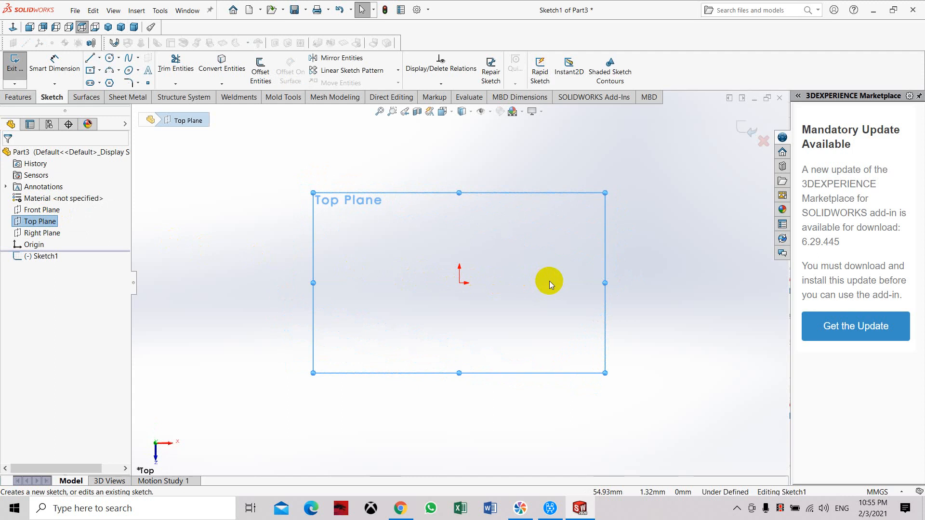
pyautogui.scroll(-2, 549, 281)
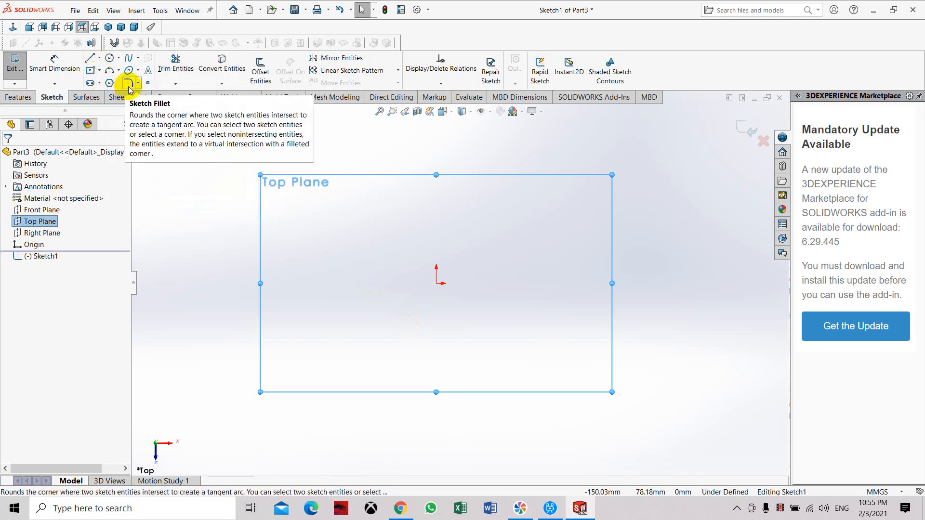
# Sketch a short vertical line to the left of the origin and end the line chain
pyautogui.click(92, 58)
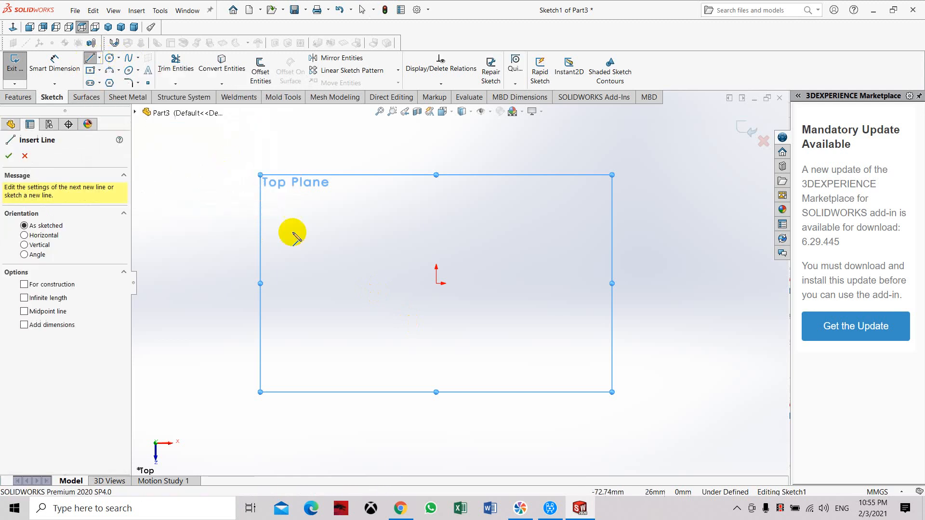
pyautogui.click(299, 258)
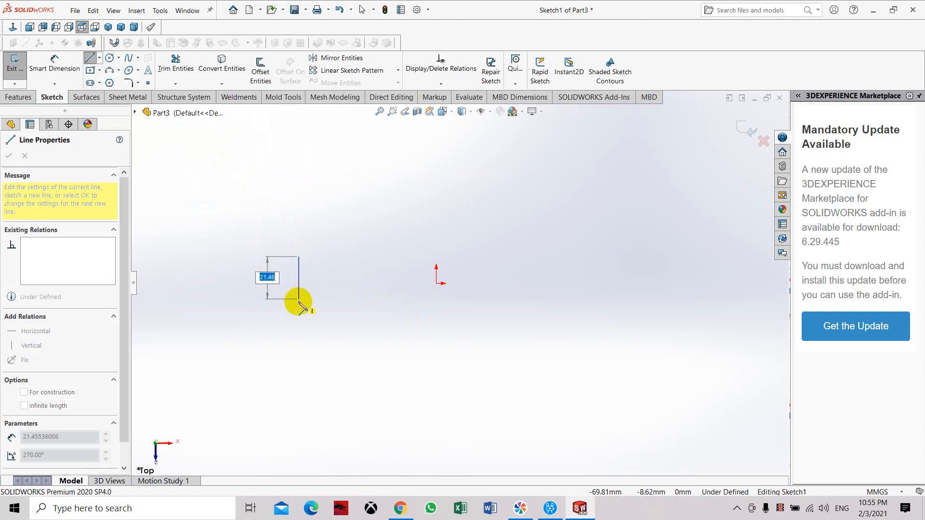
pyautogui.click(298, 304)
pyautogui.rightClick(336, 283)
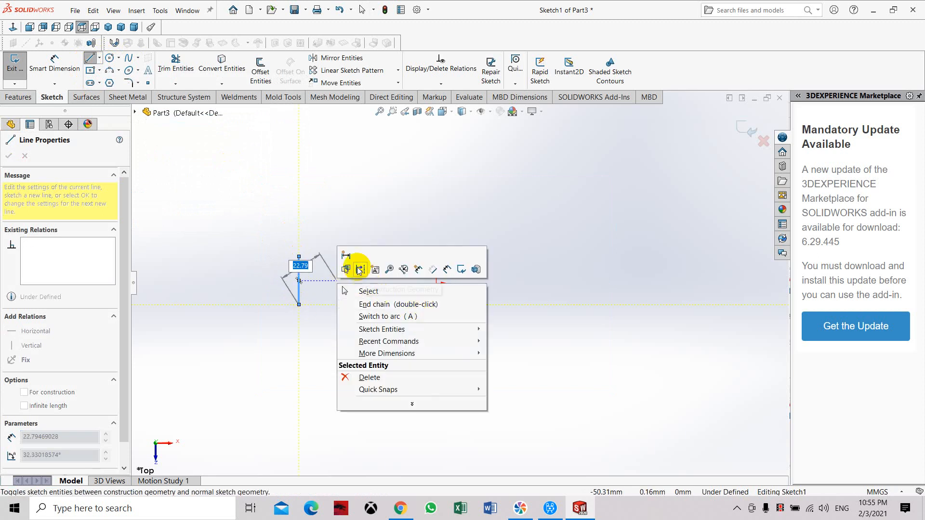
pyautogui.click(365, 292)
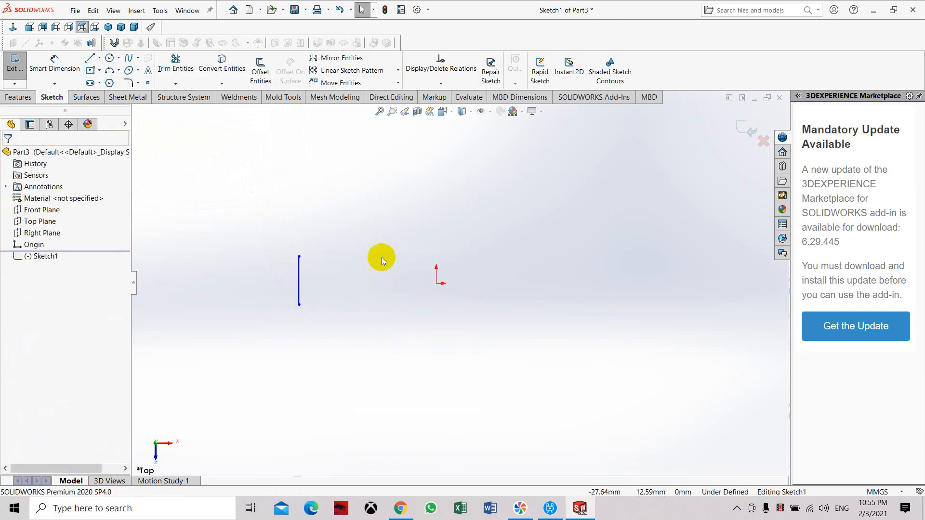
# Sketch a circle with a radius of about 14 mm between the vertical line and the origin, centred above both
pyautogui.click(109, 58)
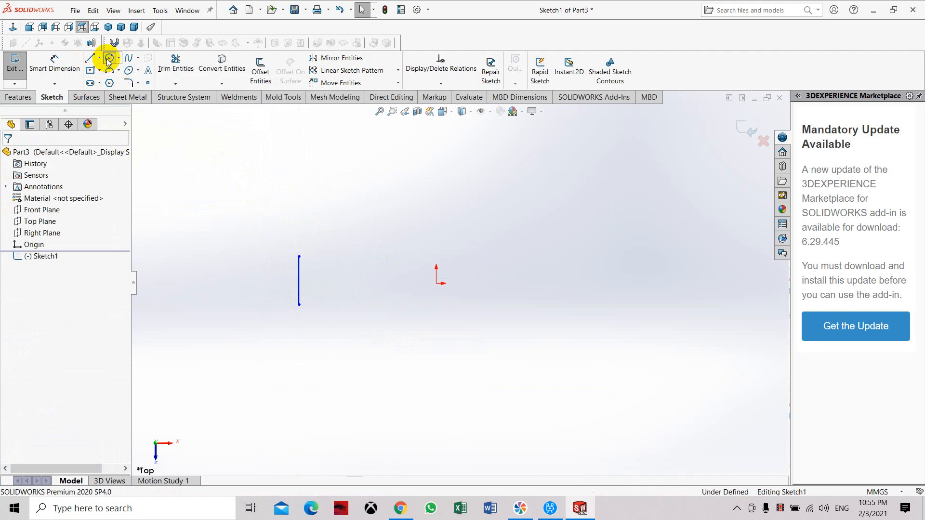
pyautogui.click(360, 227)
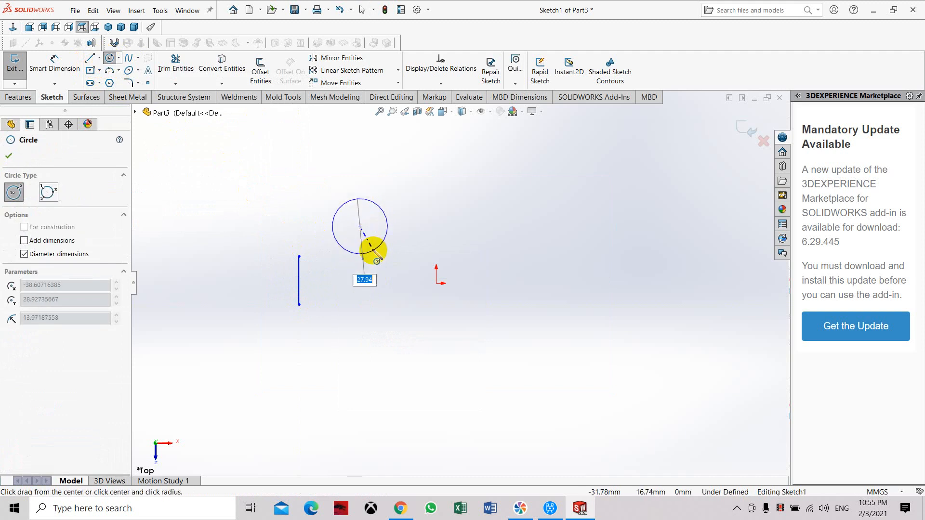
pyautogui.click(374, 251)
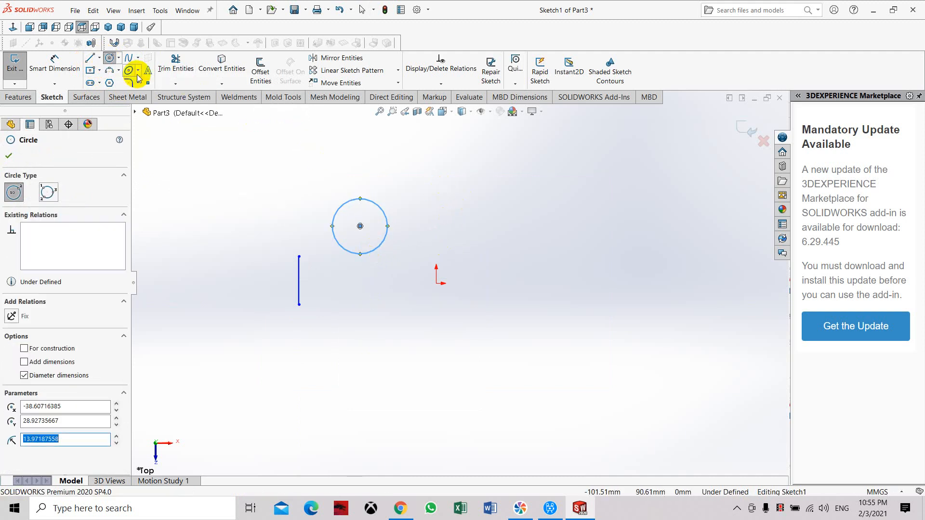
# Draw a wavy five-point spline from the circle's right edge to a point above and right of the origin
pyautogui.click(128, 58)
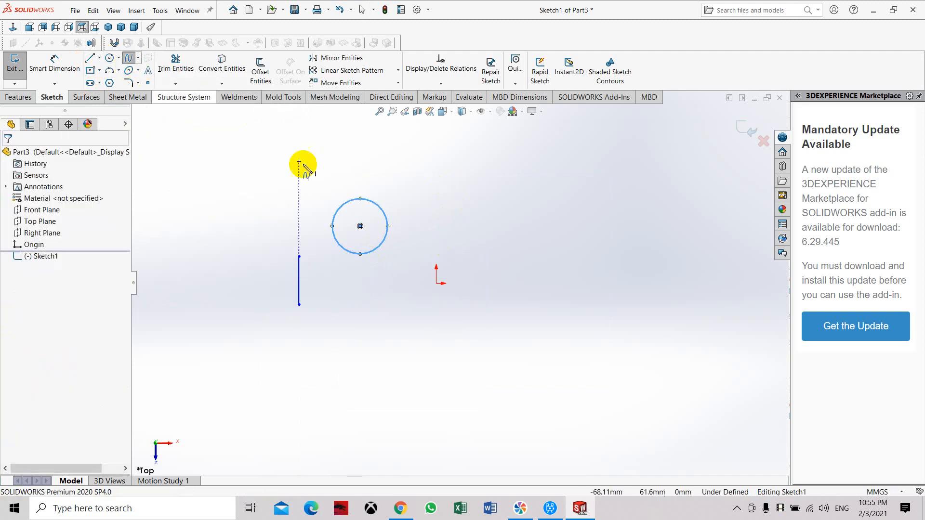
pyautogui.click(387, 226)
pyautogui.click(428, 206)
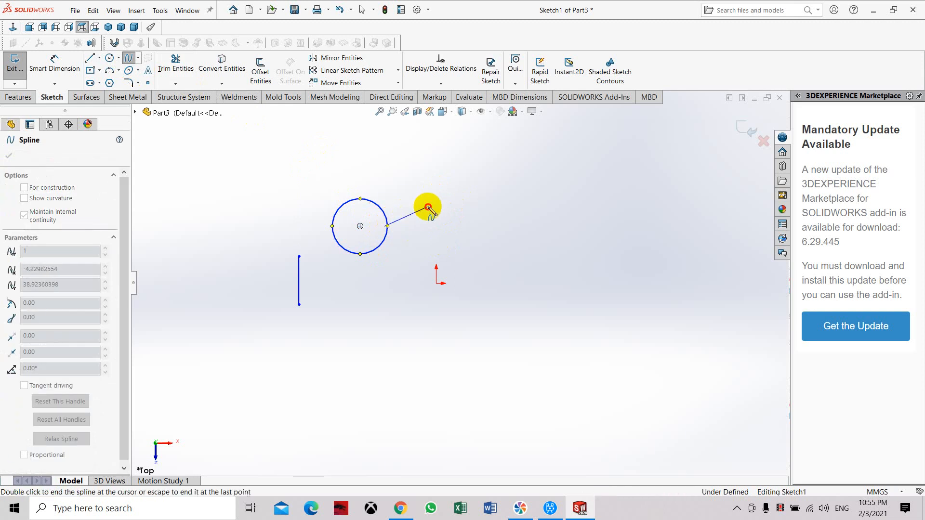
pyautogui.click(447, 226)
pyautogui.click(469, 219)
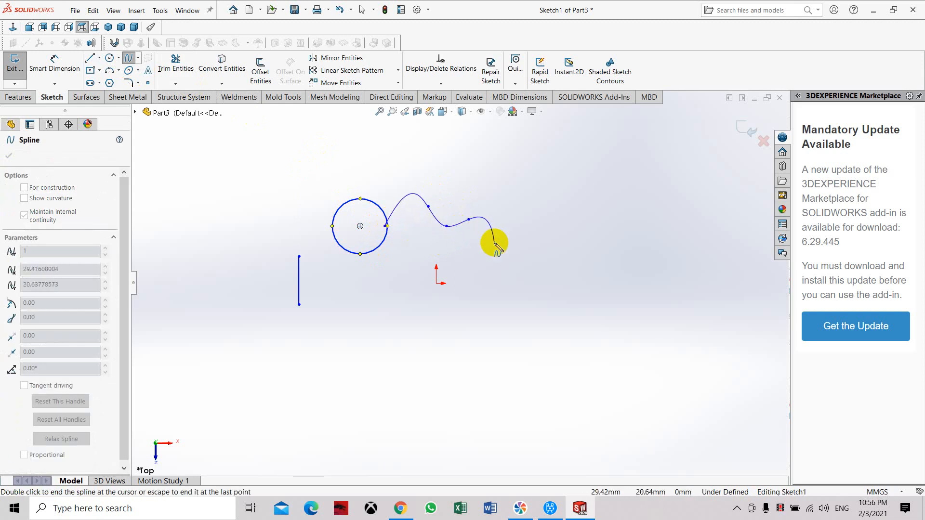
pyautogui.rightClick(494, 243)
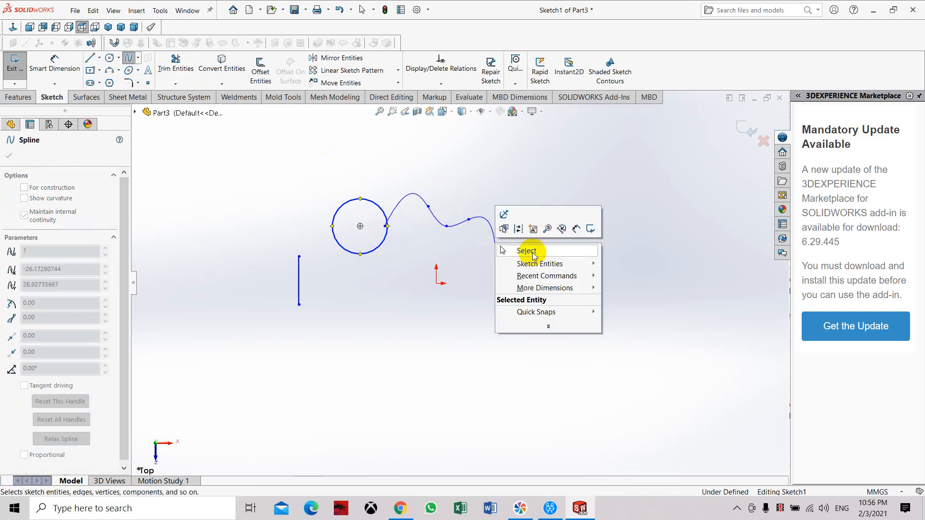
pyautogui.click(530, 251)
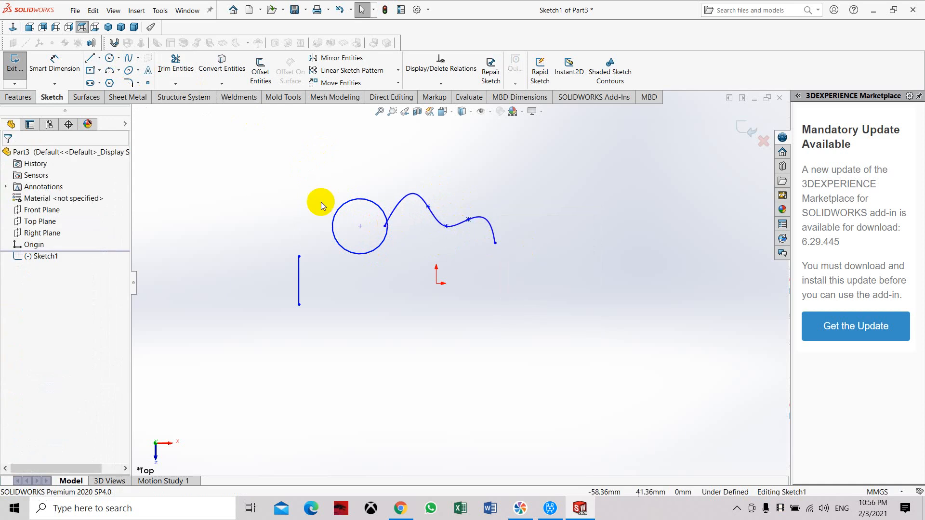
# Sketch a three-point arc with a radius of about 19 mm below the circle, bulging down and to the left
pyautogui.click(110, 72)
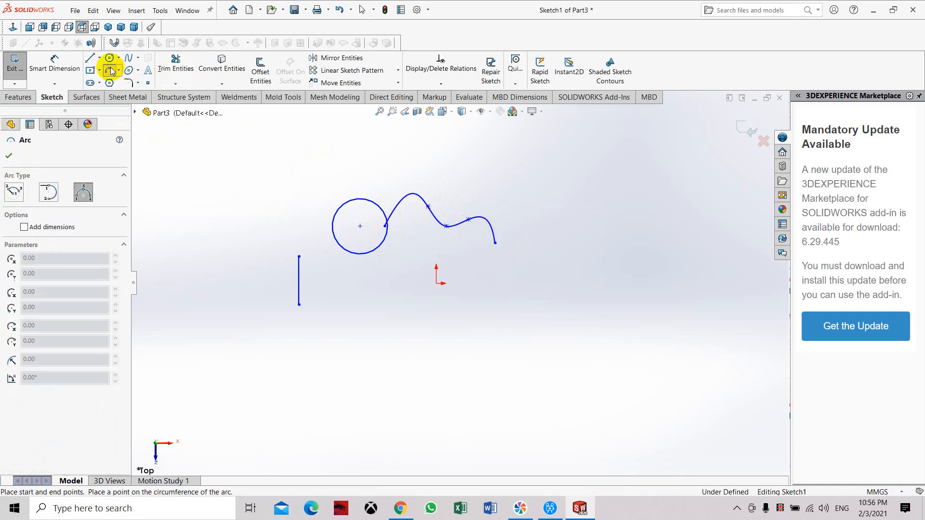
pyautogui.click(118, 71)
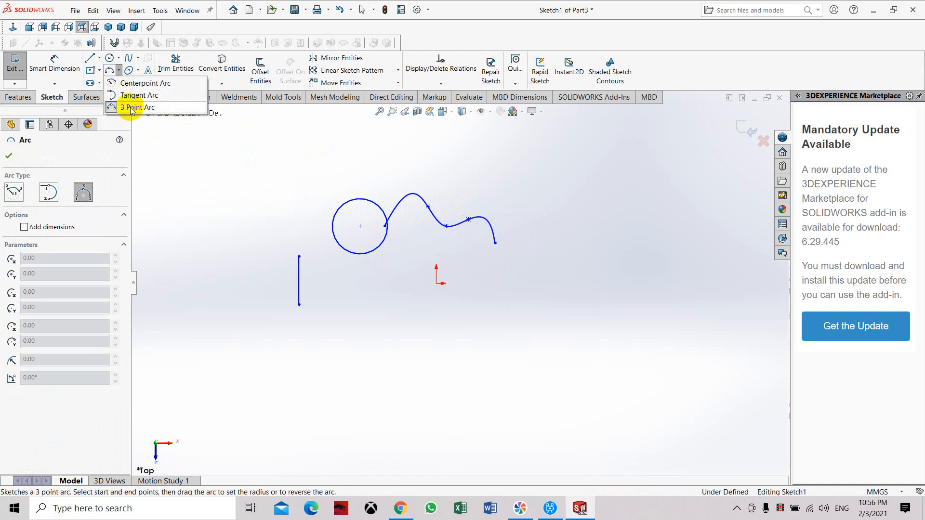
pyautogui.click(361, 311)
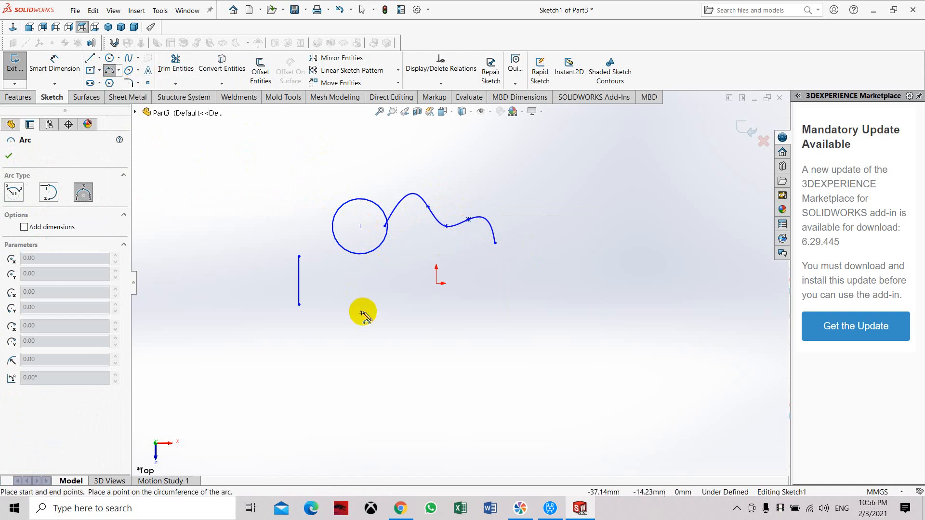
pyautogui.click(398, 348)
pyautogui.click(381, 344)
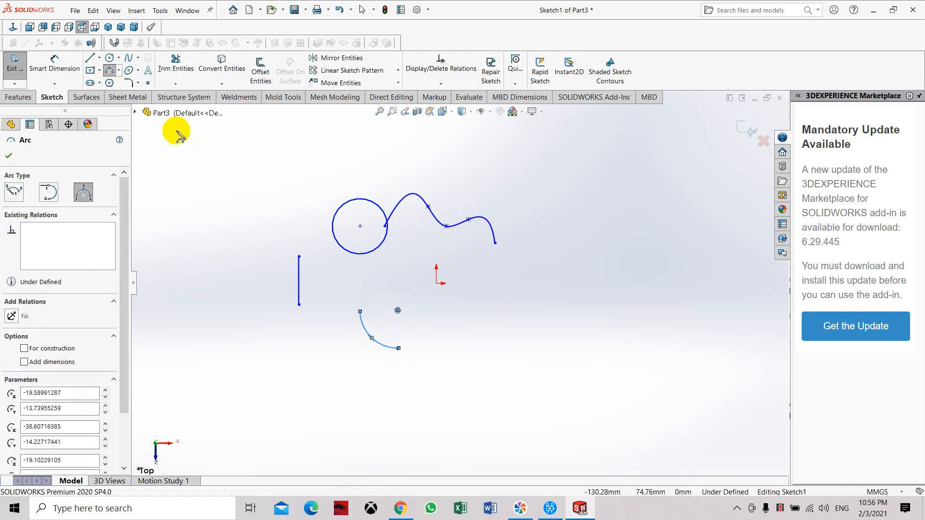
# Sketch a horizontal straight slot below and right of the origin, about 38 mm between centres and 19 mm wide, and end the Slot tool
pyautogui.click(91, 84)
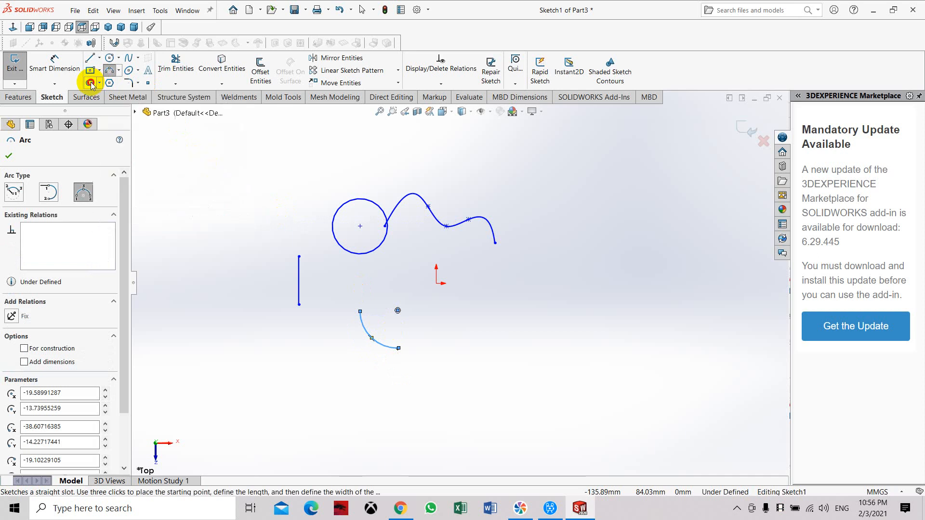
pyautogui.click(461, 319)
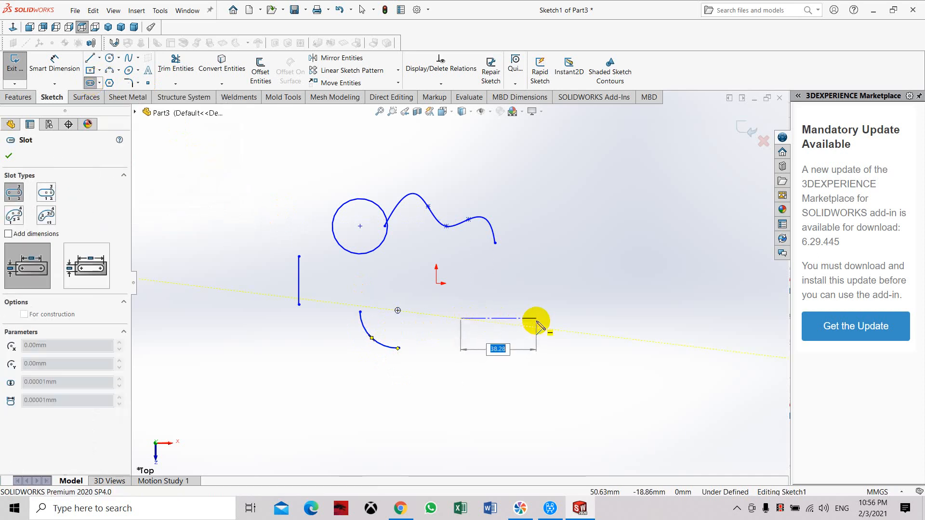
pyautogui.click(536, 319)
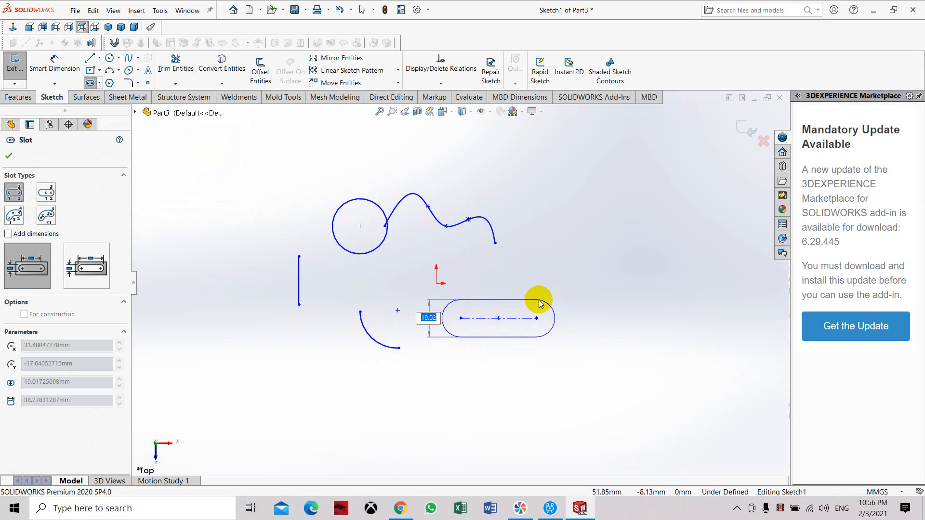
pyautogui.click(540, 304)
pyautogui.rightClick(540, 303)
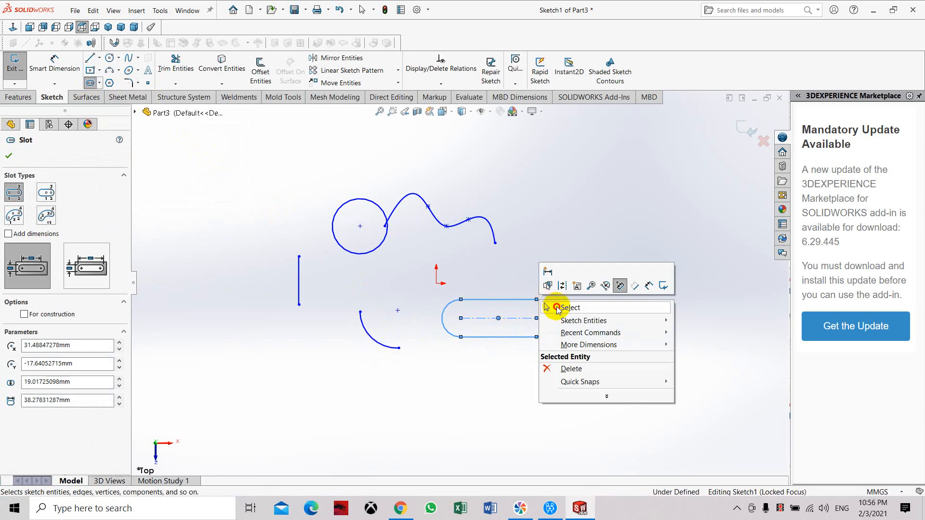
pyautogui.click(557, 309)
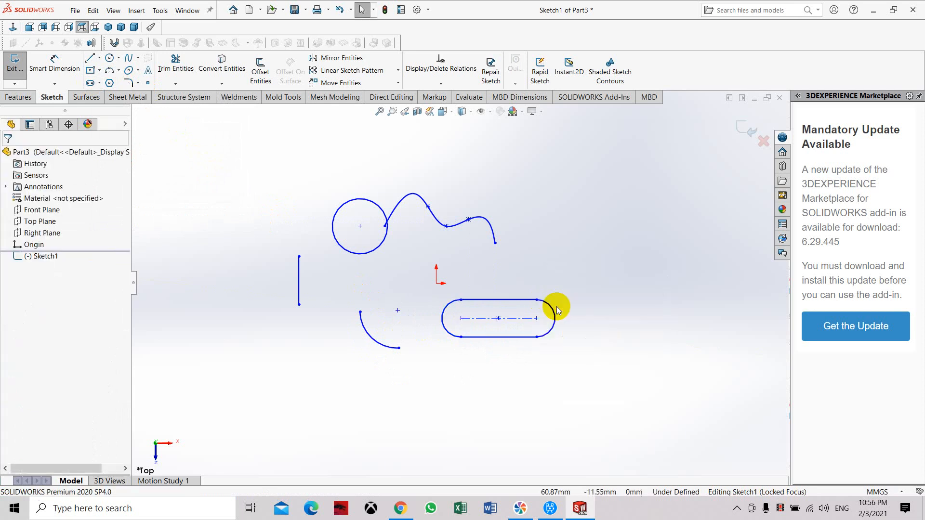
# Sketch a six-sided polygon with an inscribed circle about 27 mm in diameter, right of the spline, and end the Polygon tool
pyautogui.click(110, 84)
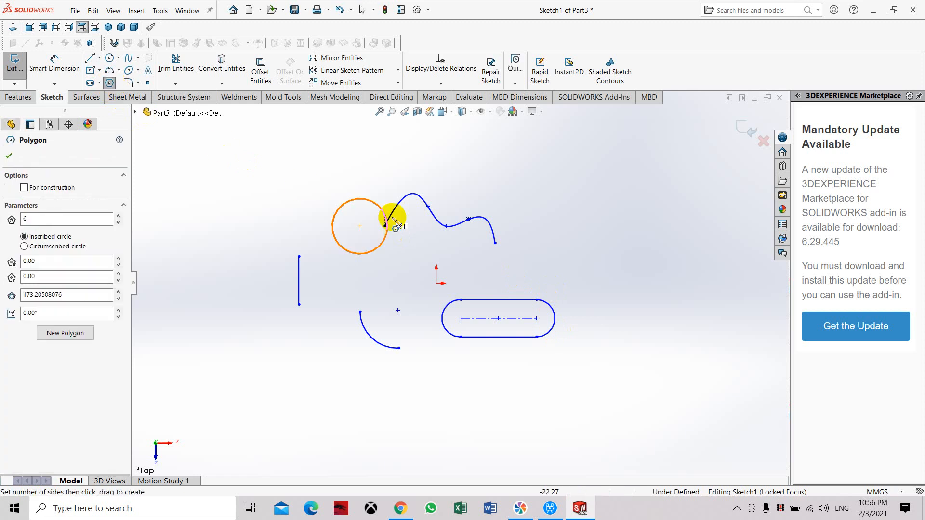
pyautogui.click(589, 242)
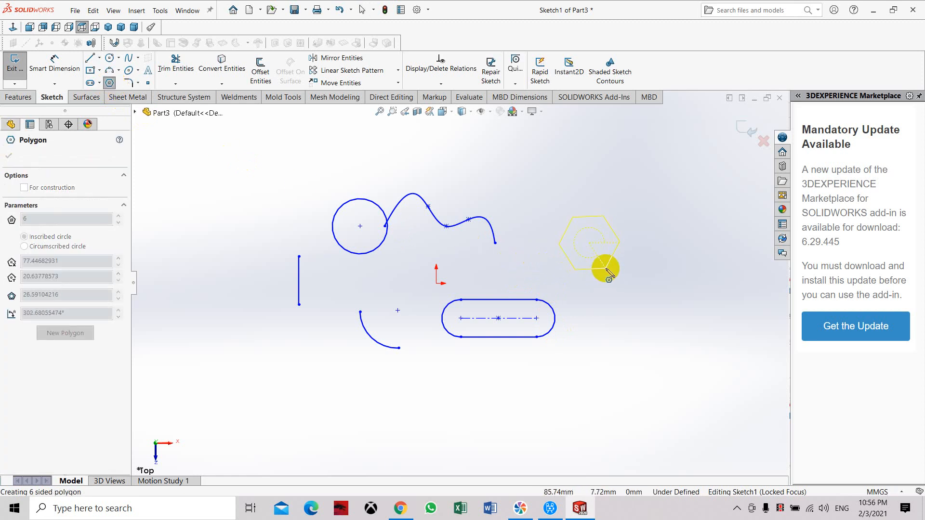
pyautogui.click(605, 268)
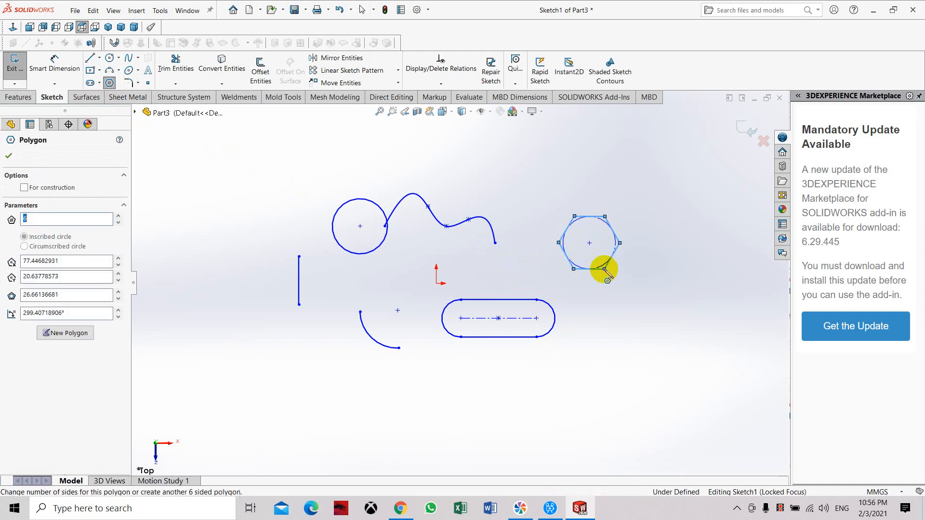
pyautogui.rightClick(627, 247)
pyautogui.click(647, 252)
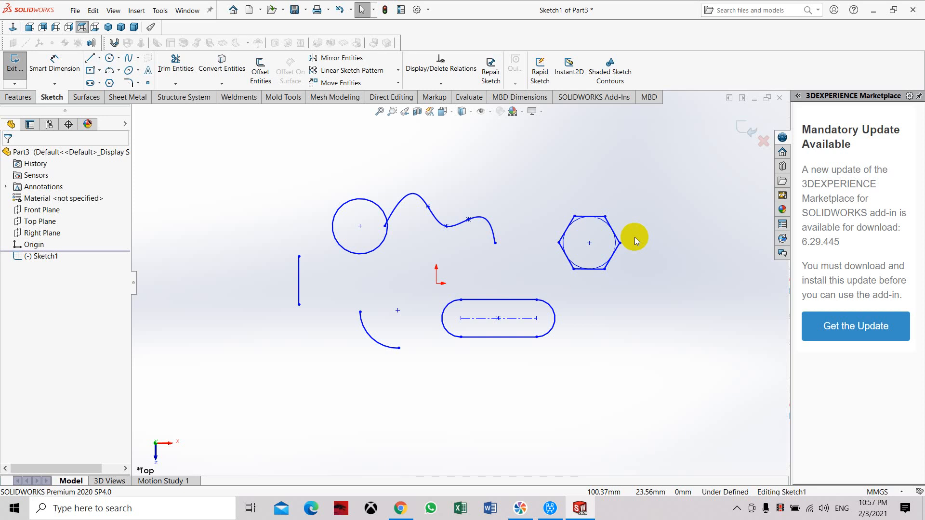
pyautogui.scroll(-1, 450, 262)
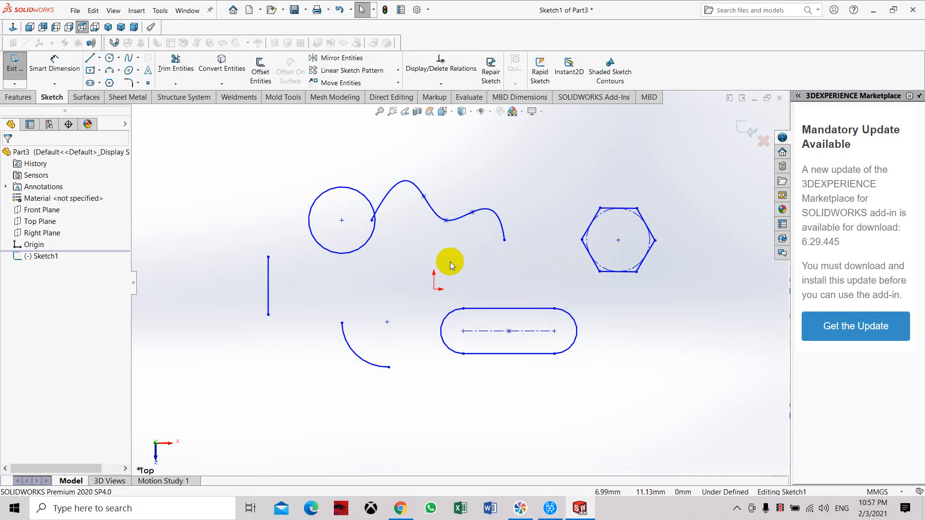